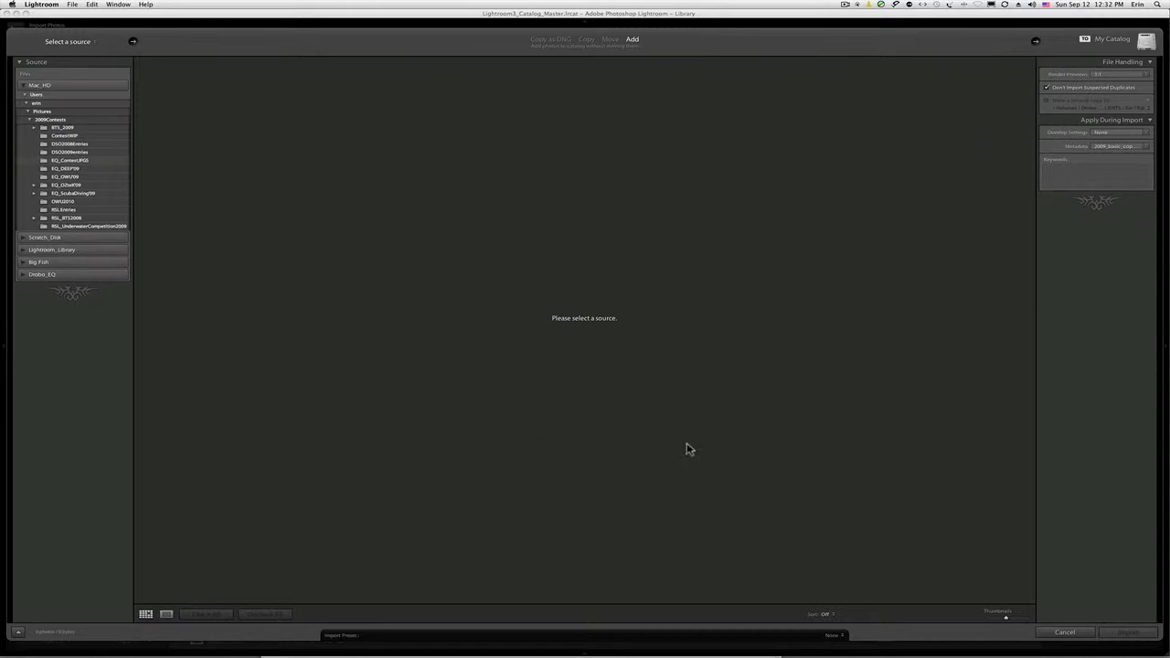
- Close the open import window, start a new photo import and choose the 2009Contests folder in Pictures as the source
click(1053, 632)
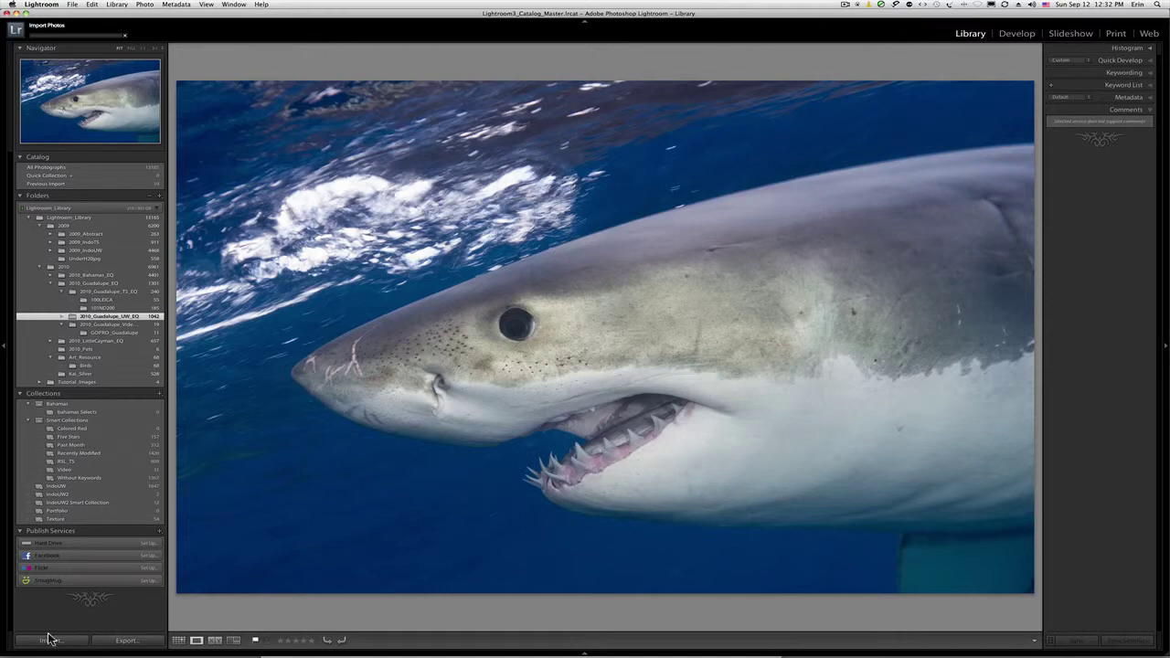
click(76, 644)
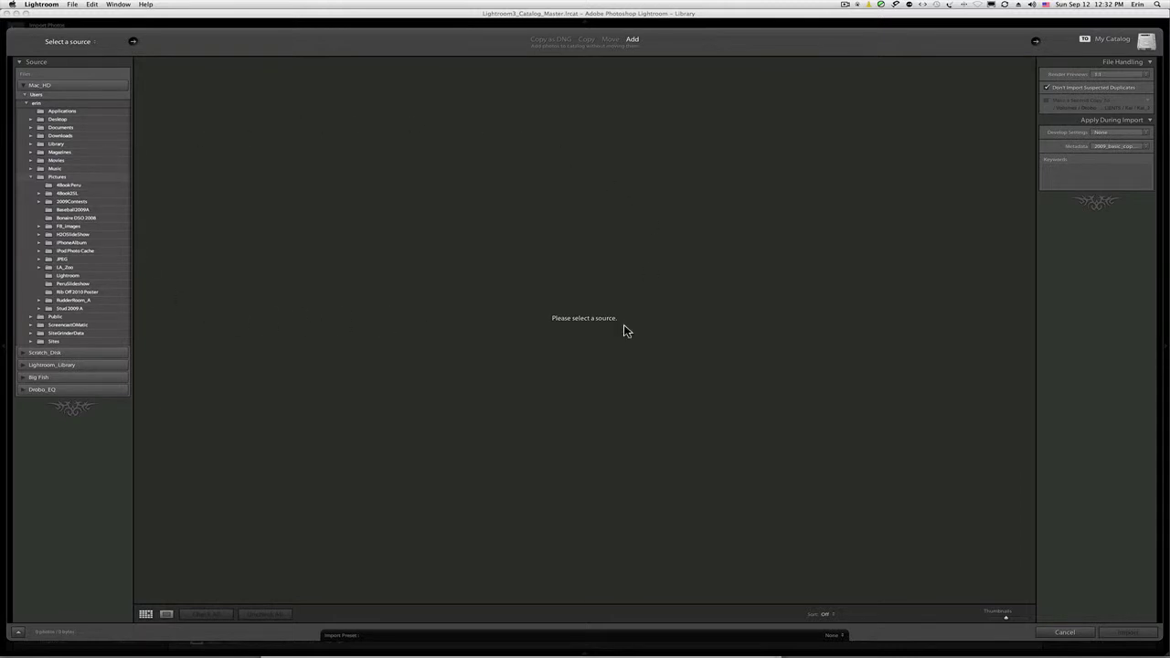
click(91, 217)
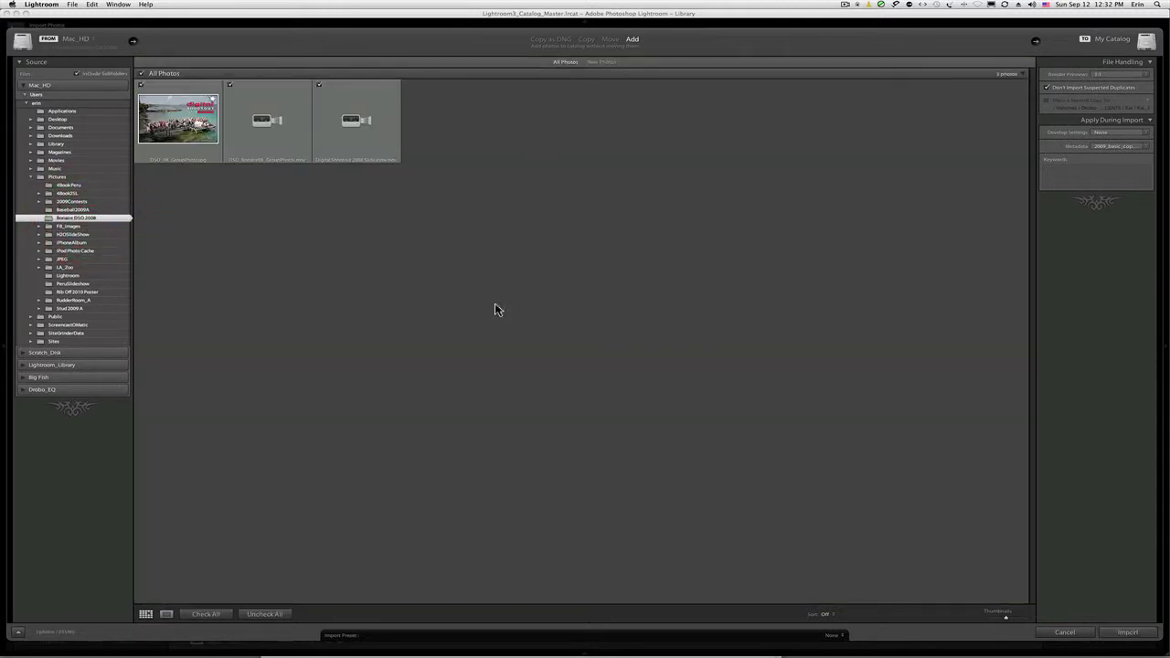
click(82, 201)
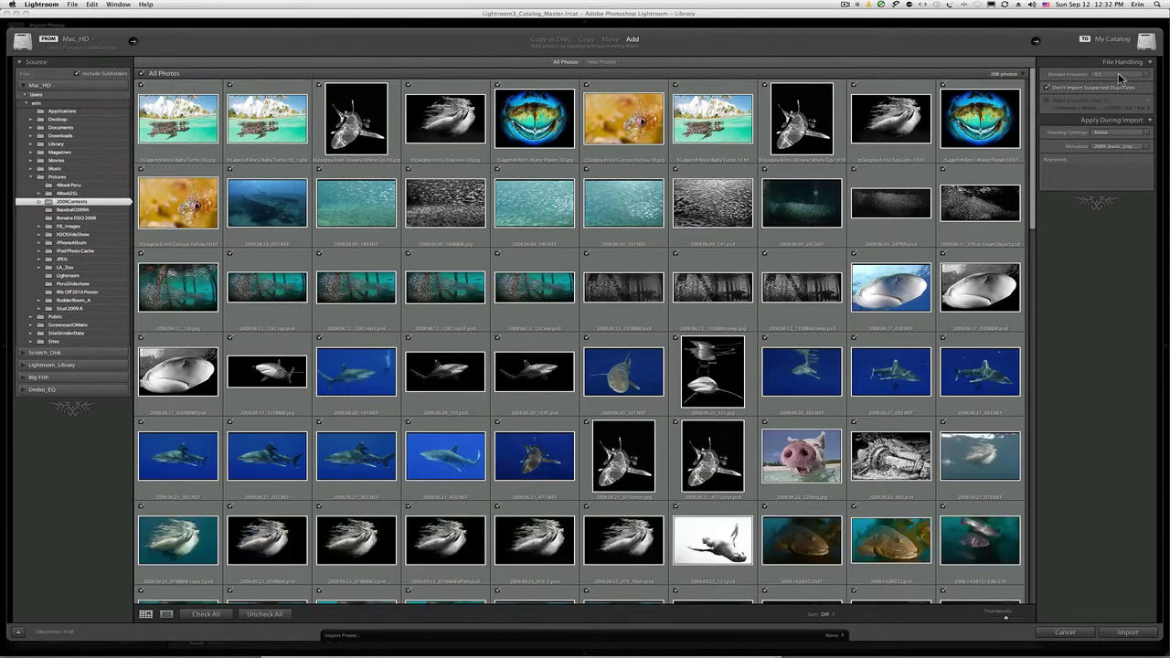
- Choose 1:1 render previews for the import, and cancel the import
click(1128, 77)
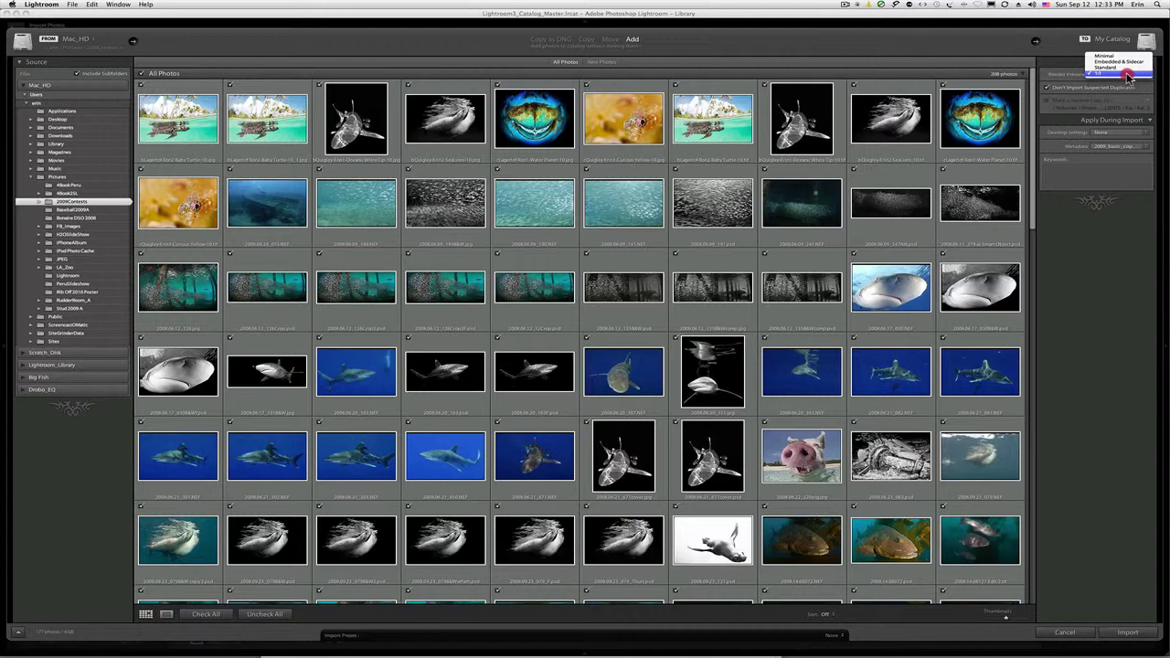
click(1128, 74)
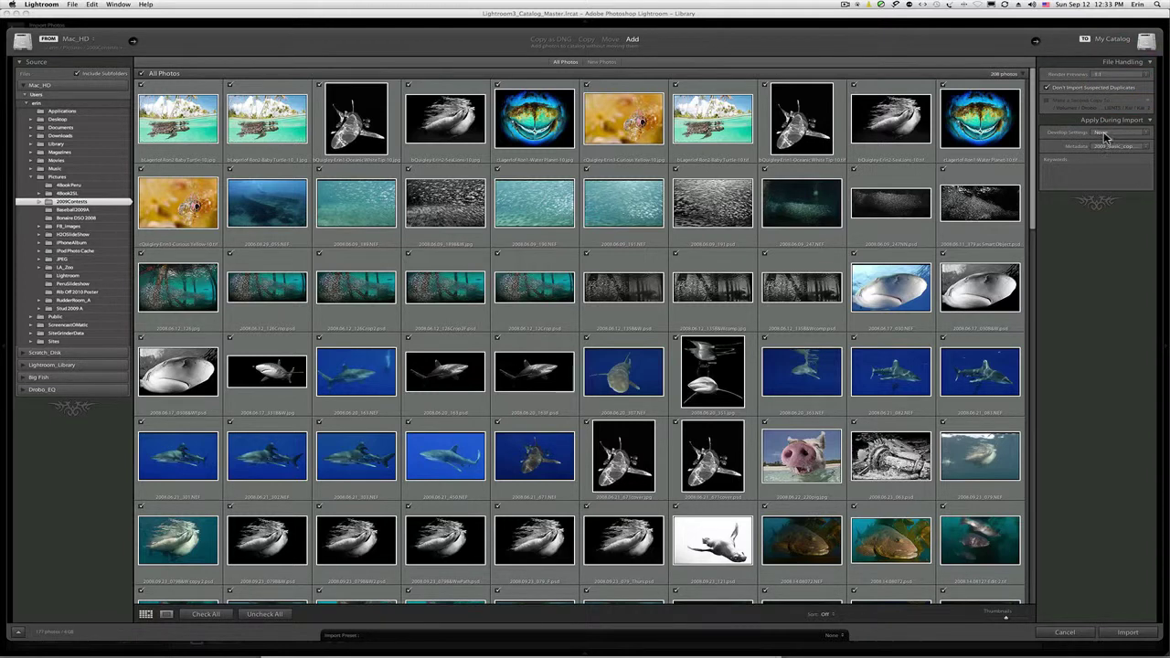
click(1064, 633)
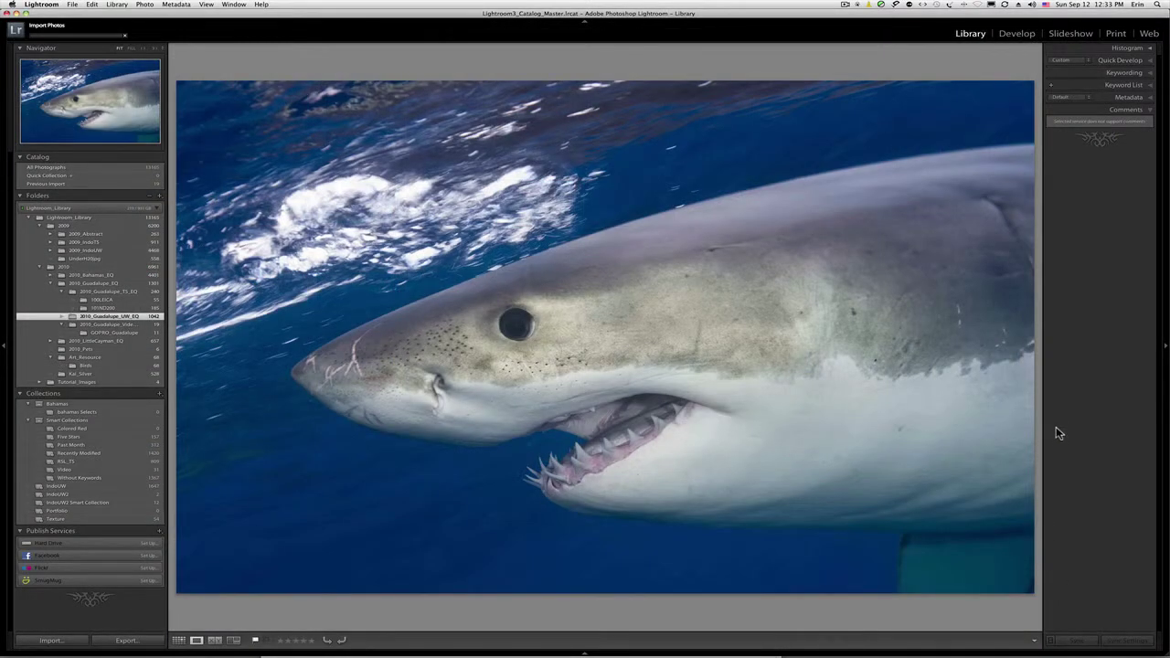
- Start rendering 1:1 previews from the library, and cancel before building any
click(117, 4)
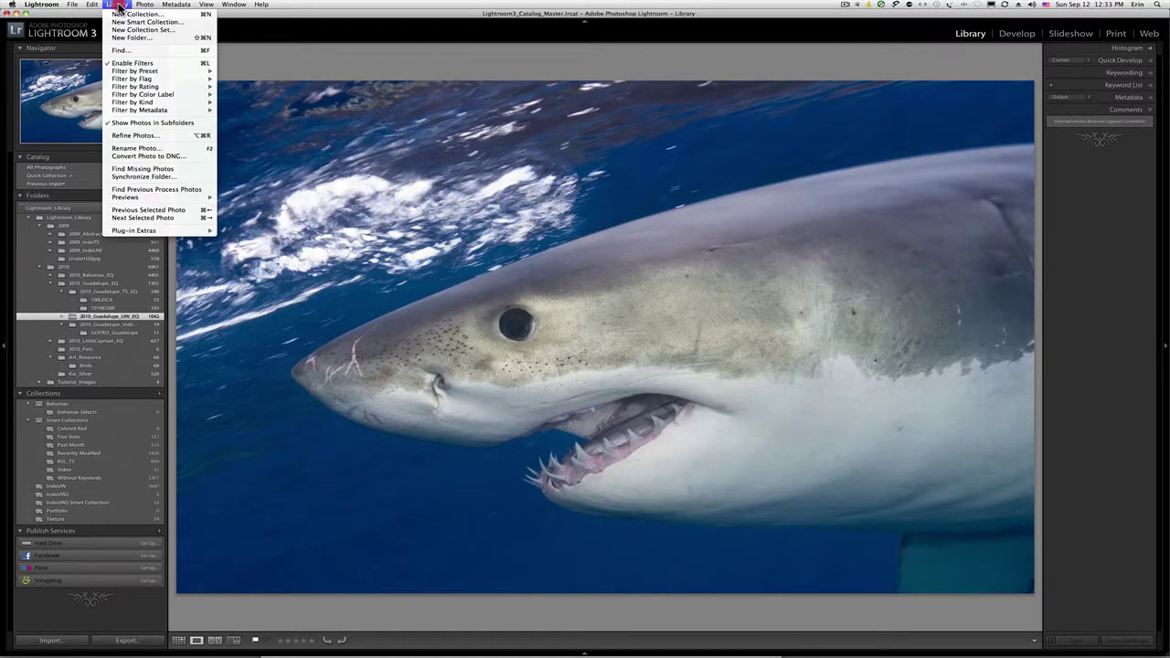
mouse_move(161, 199)
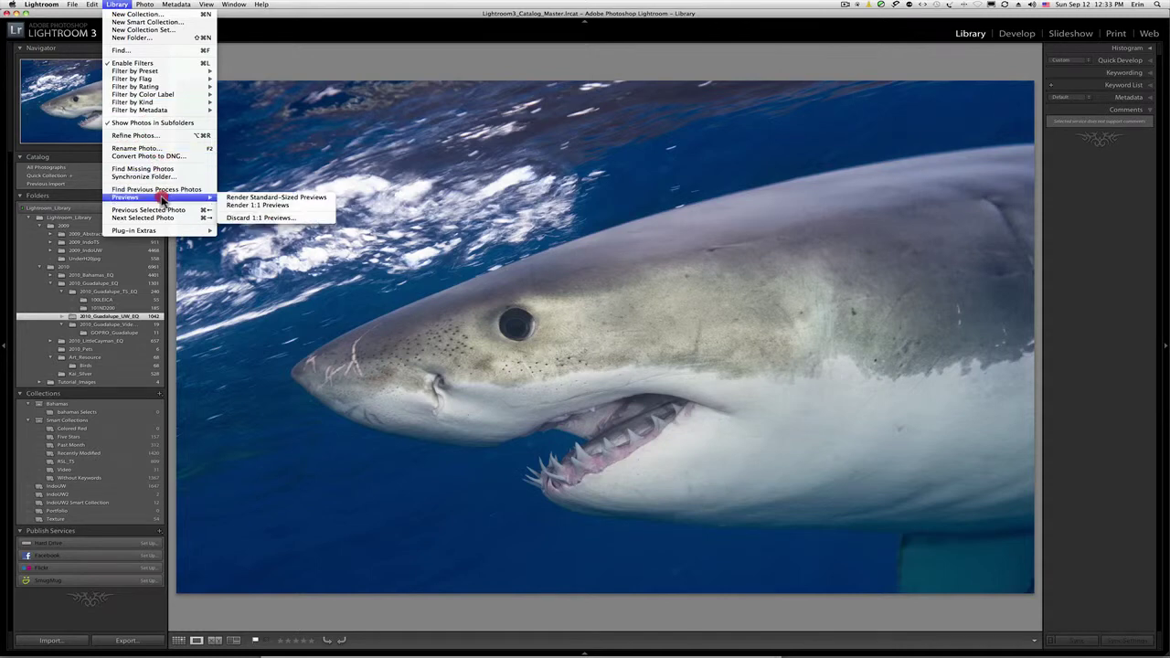
click(256, 205)
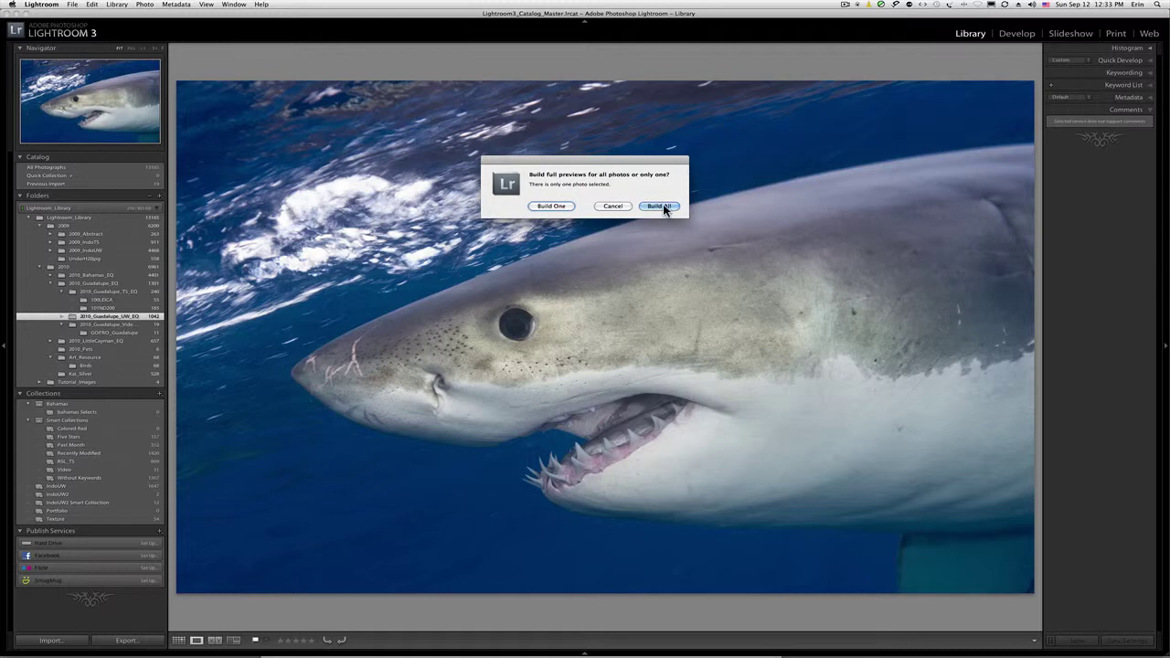
click(613, 206)
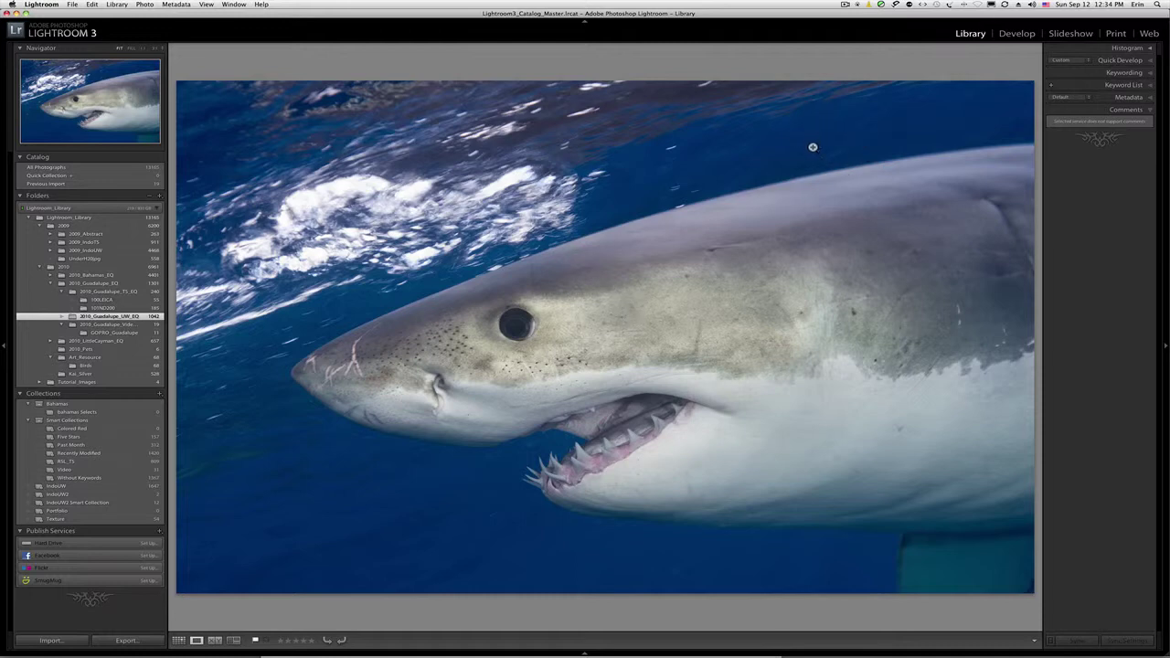
- Open the shark photo in Develop, try the Adobe Standard, Camera D2X Mode 2, Camera Landscape and Camera Vivid profiles, and return to ACR 4.4
click(1018, 35)
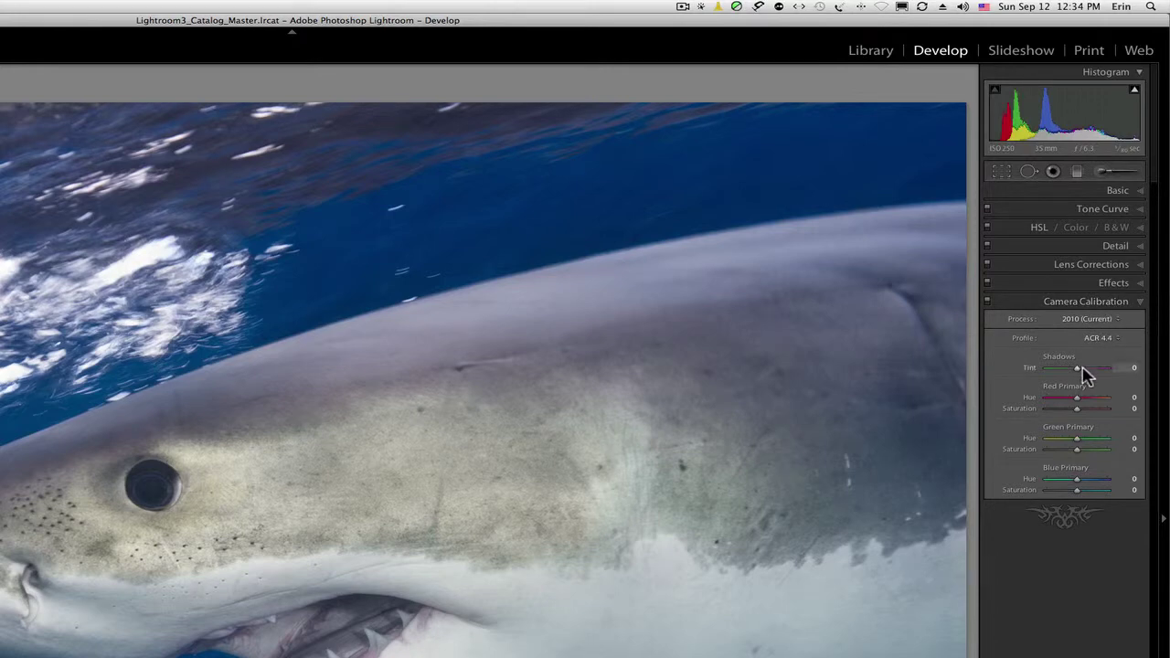
click(1097, 339)
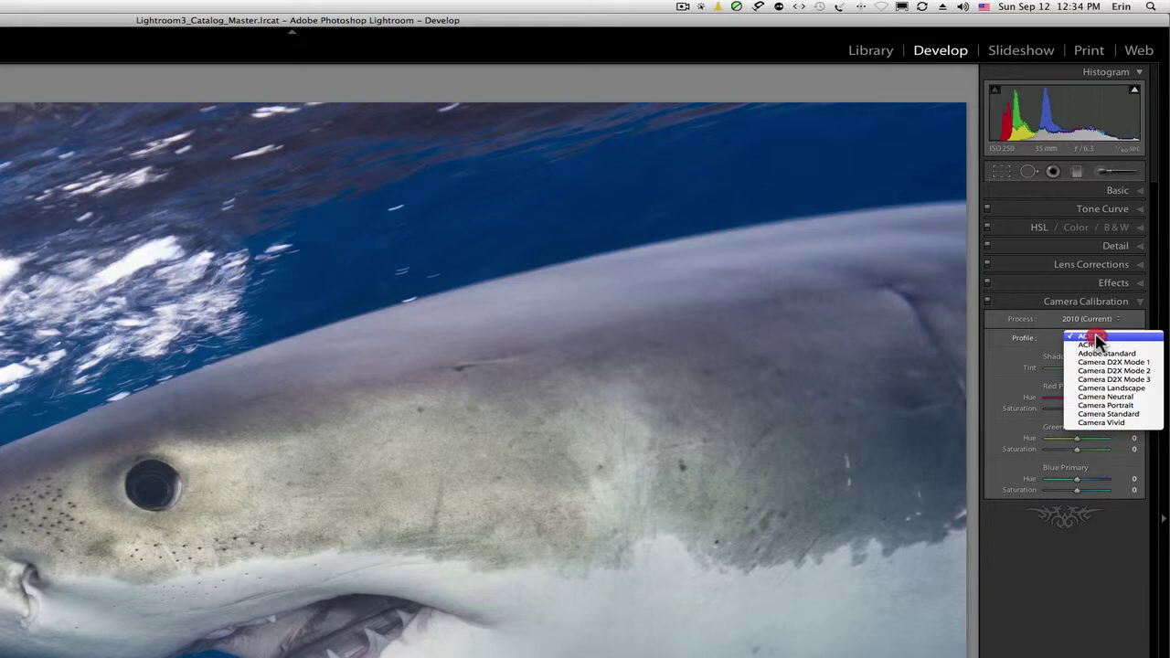
click(1102, 353)
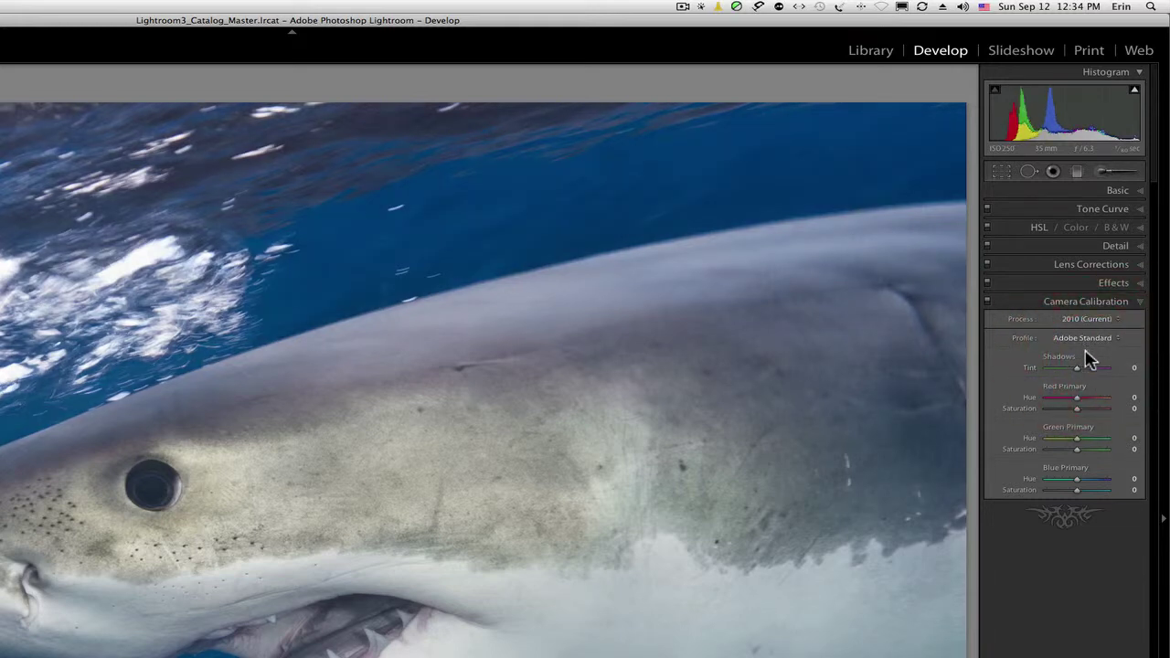
click(1089, 339)
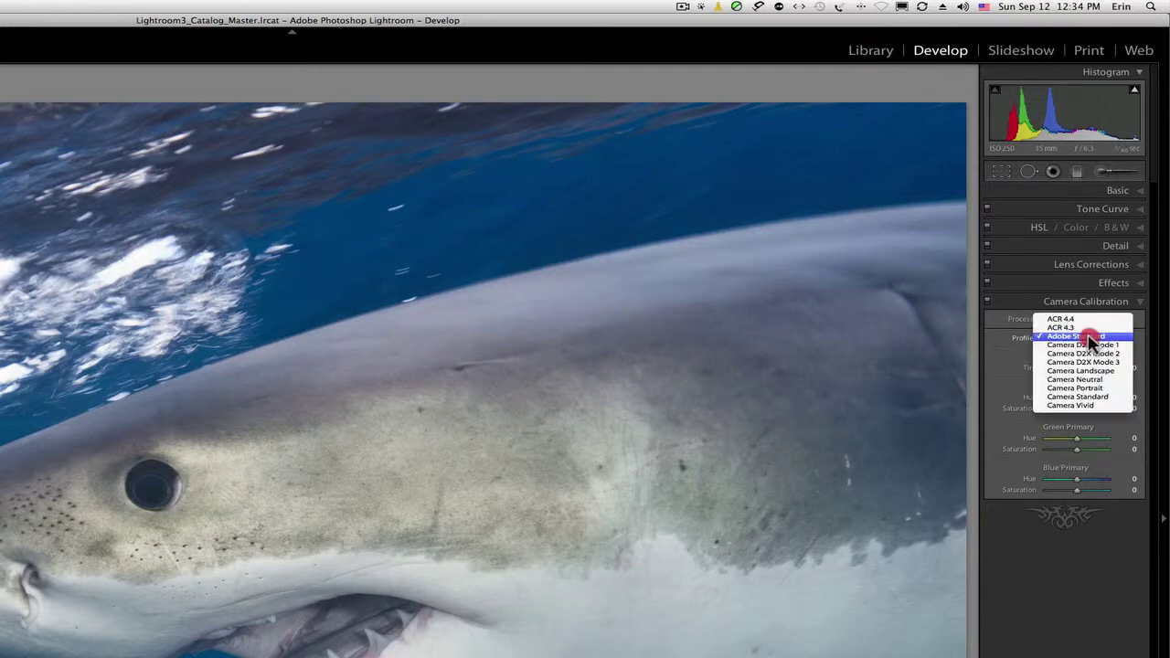
click(1086, 354)
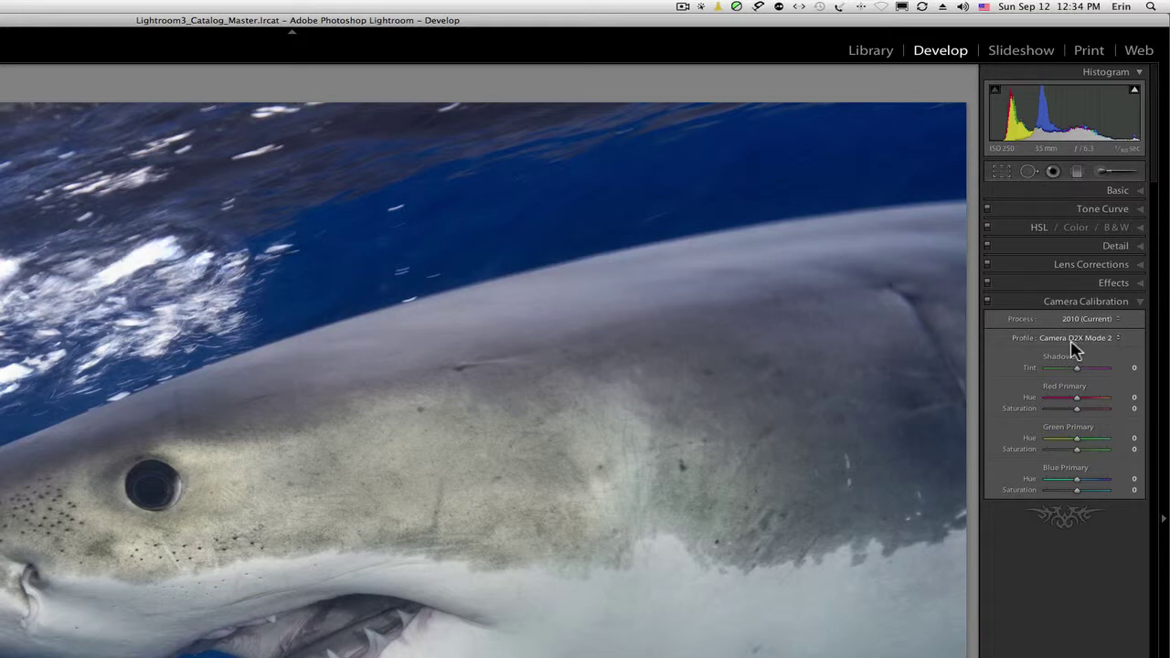
click(1088, 338)
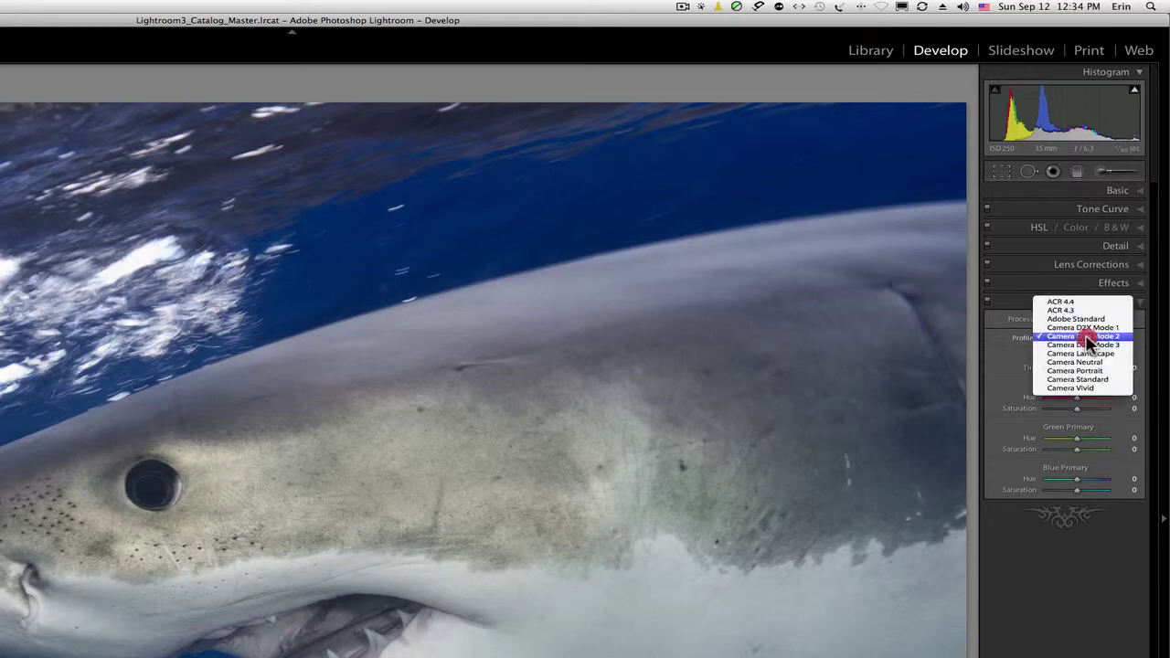
click(1082, 353)
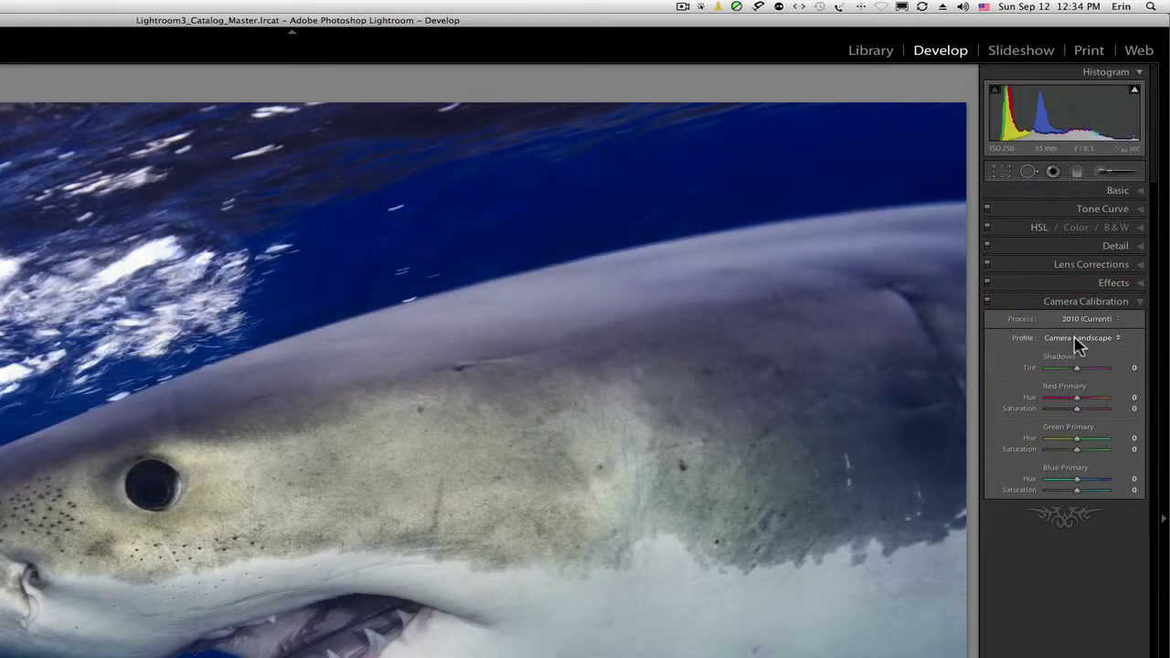
click(1077, 338)
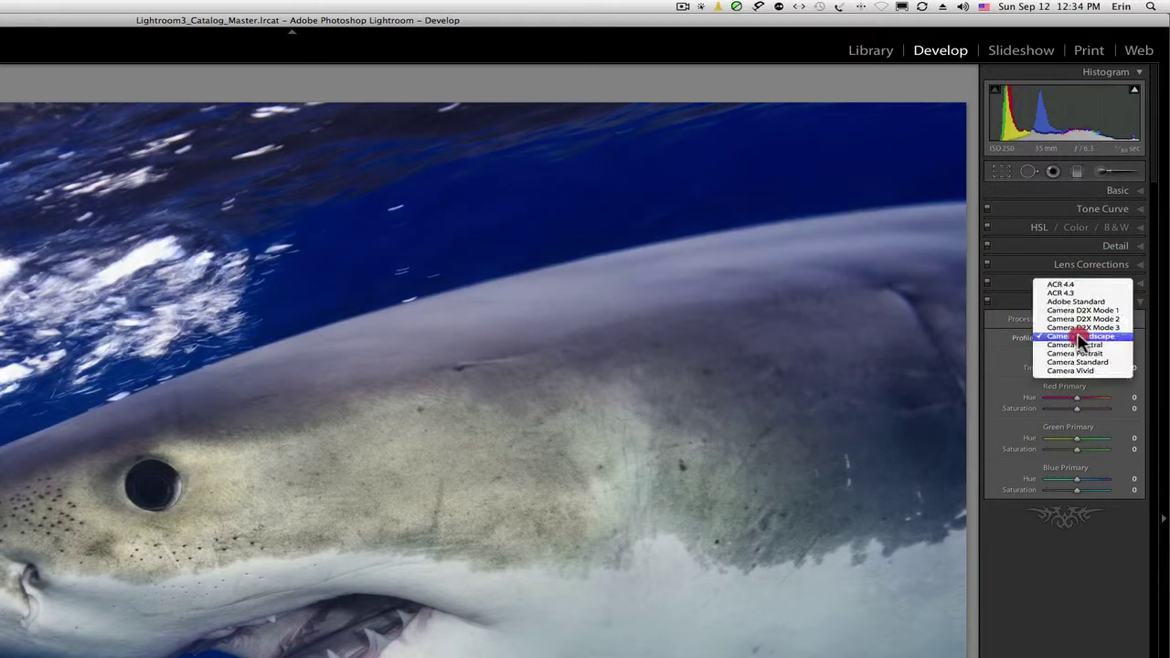
click(1075, 370)
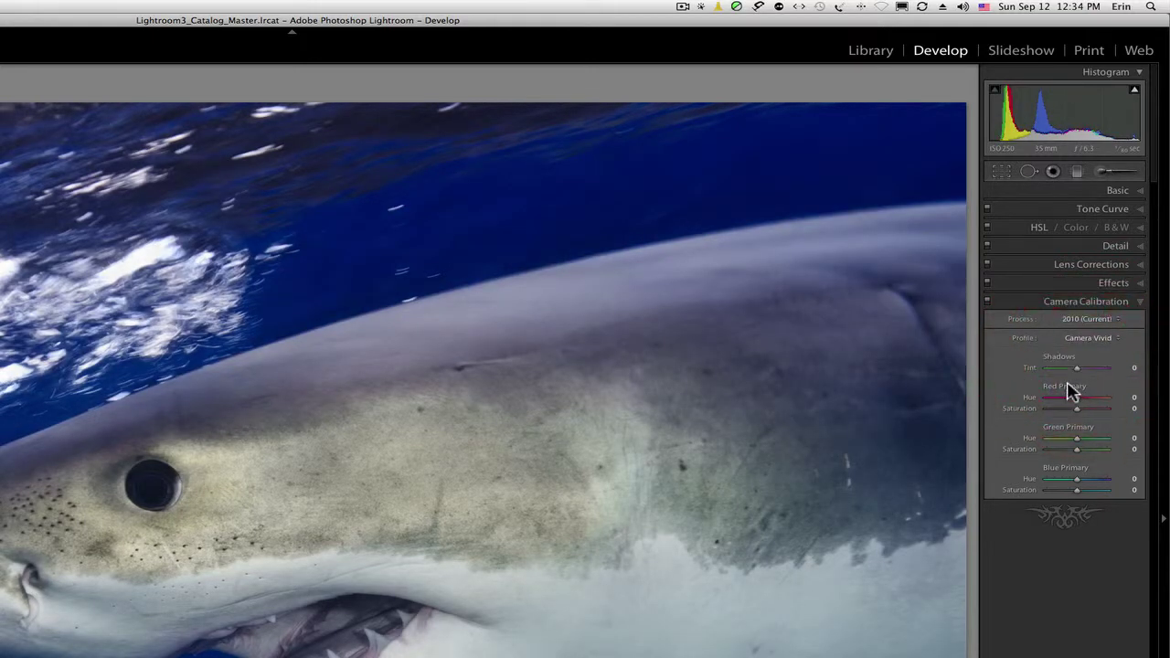
click(1084, 338)
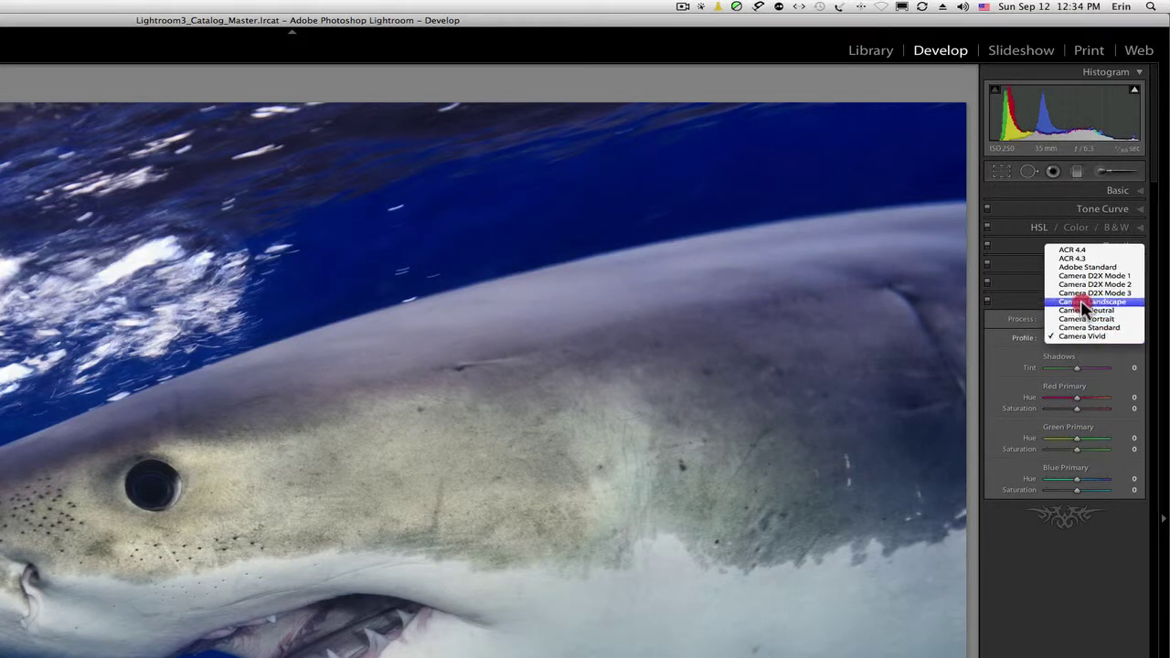
click(1077, 251)
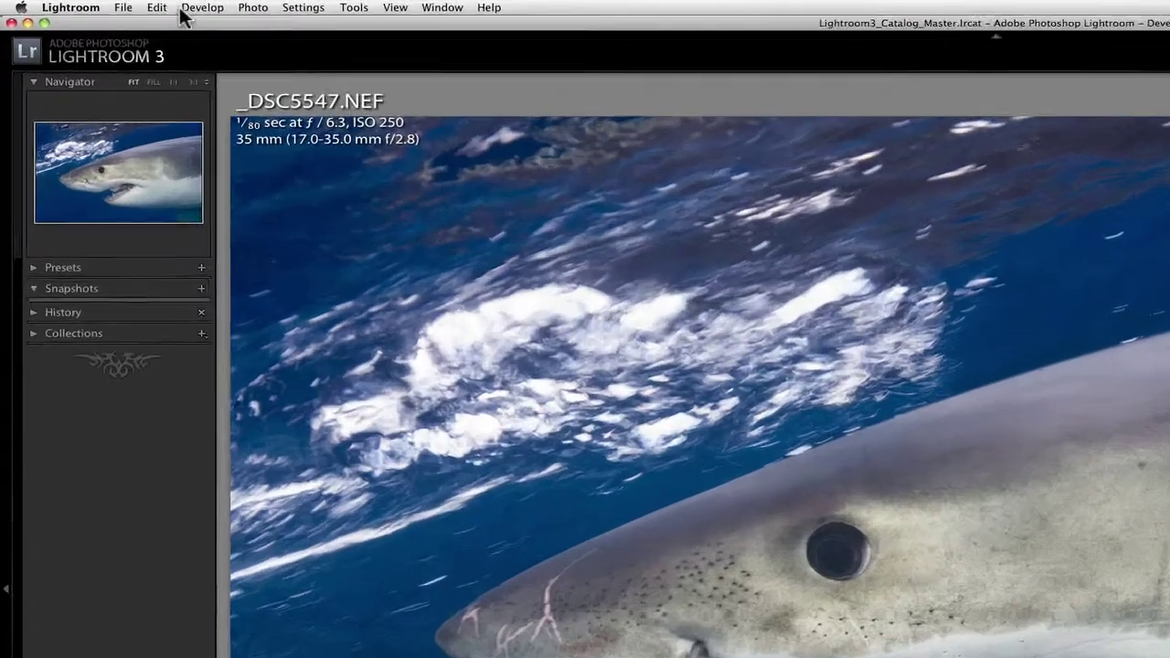
- Open the default develop settings for the camera model, and cancel without updating them
click(118, 5)
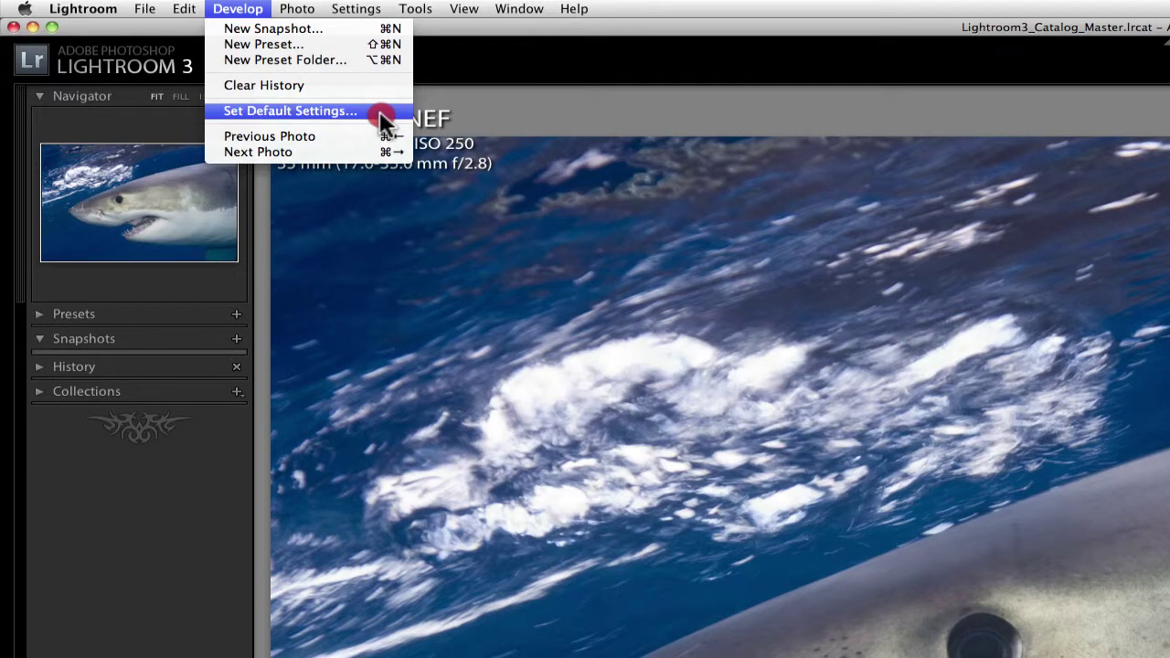
click(380, 115)
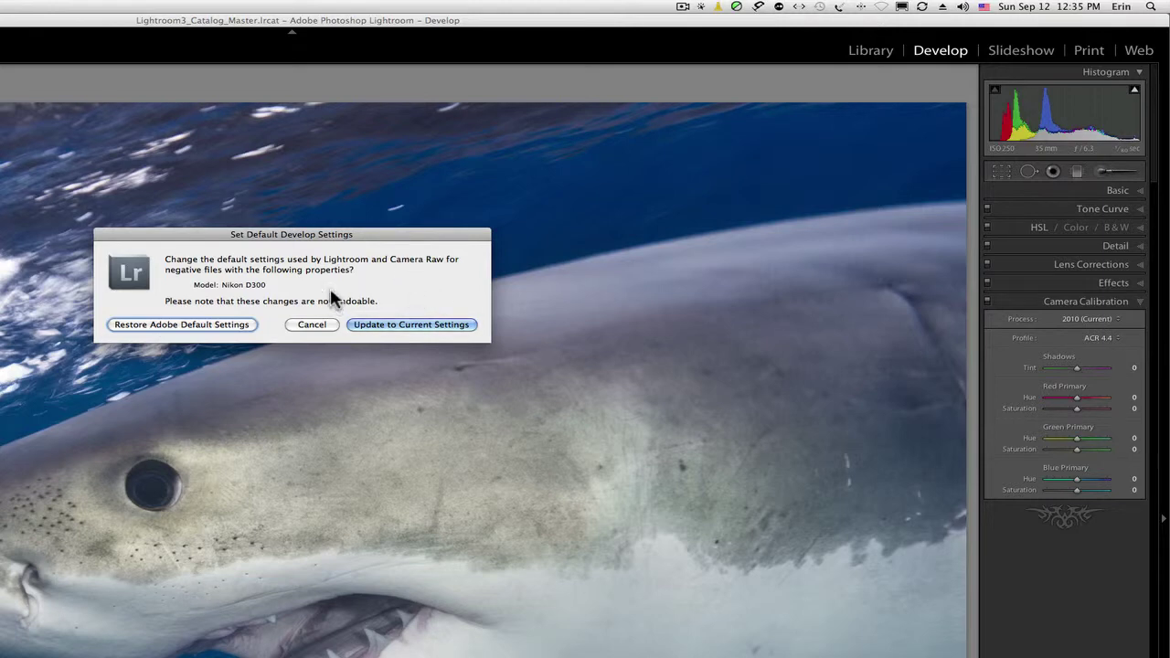
click(315, 325)
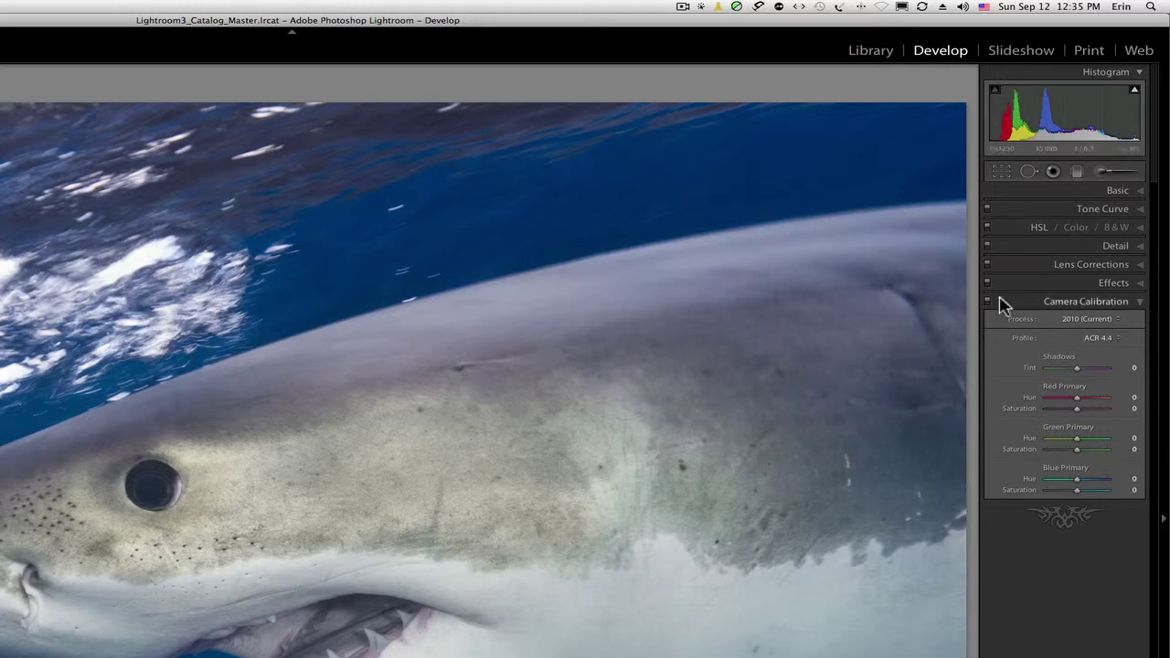
- Review the shark photo's lens profile corrections and its camera calibration settings
click(1143, 264)
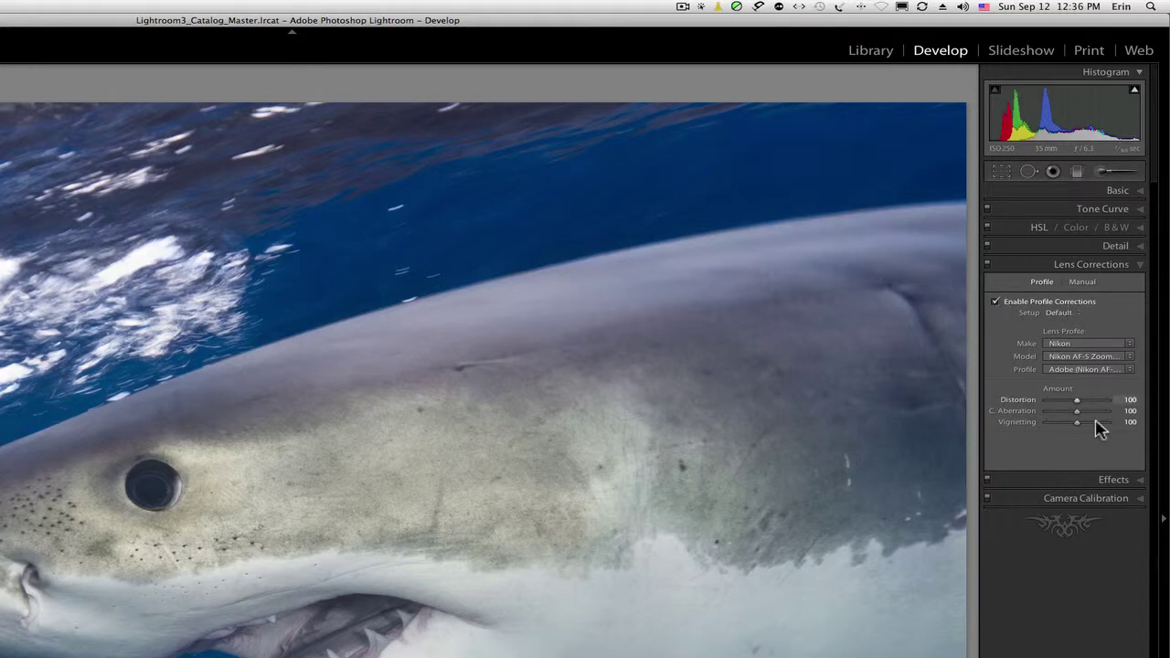
click(1134, 501)
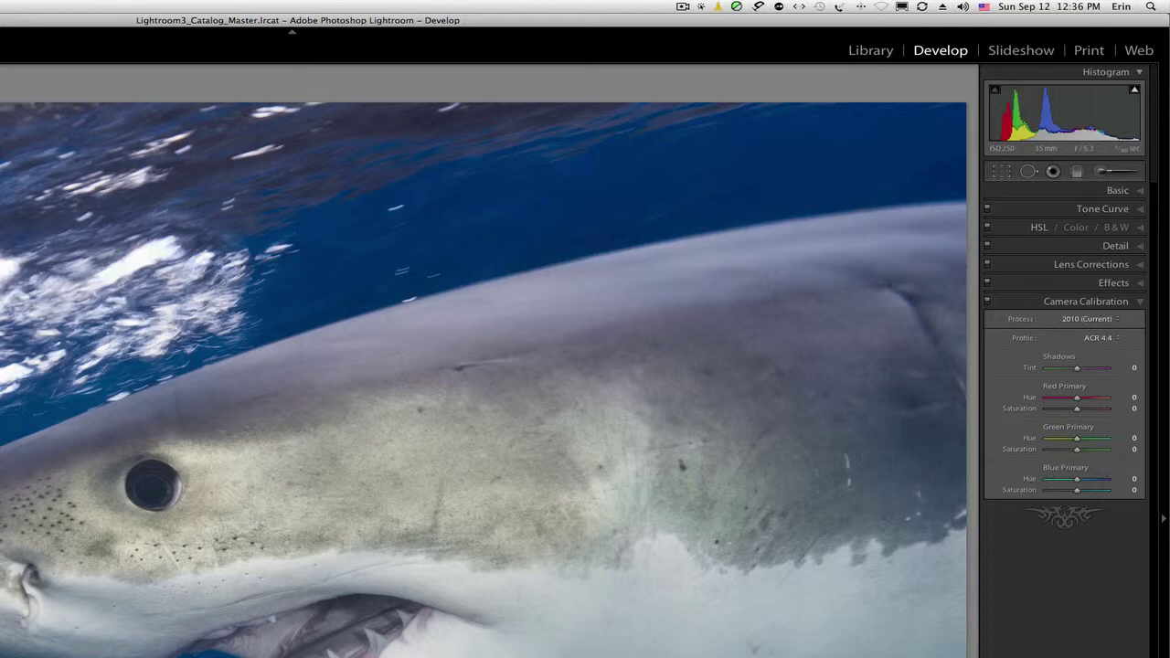
click(1137, 266)
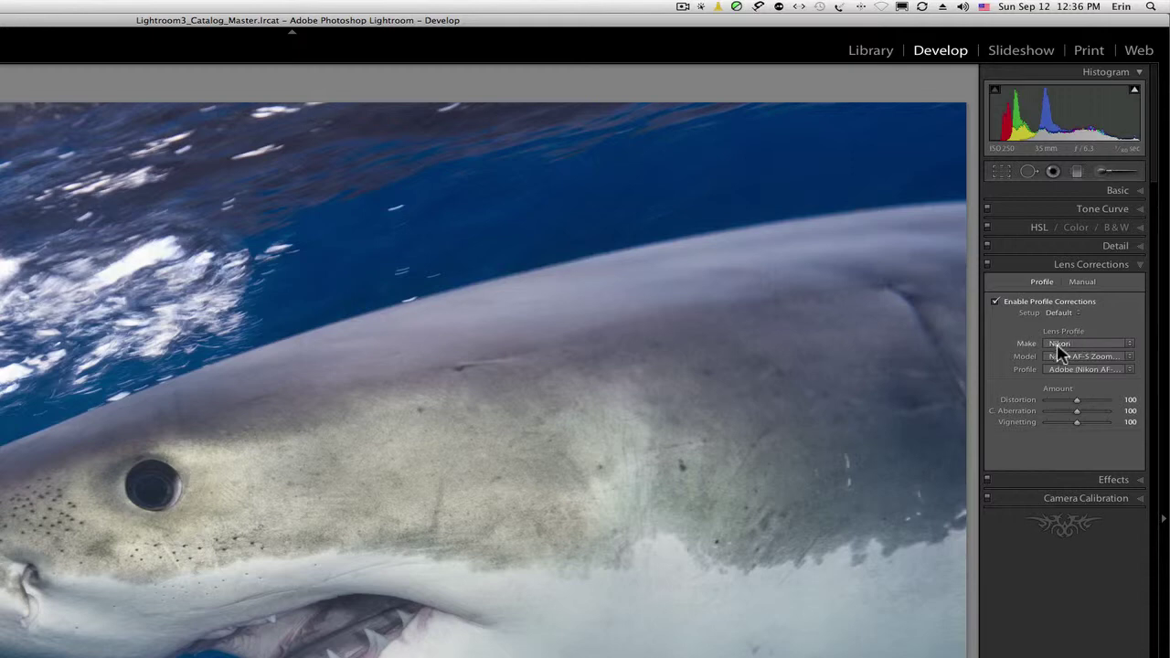
click(1137, 499)
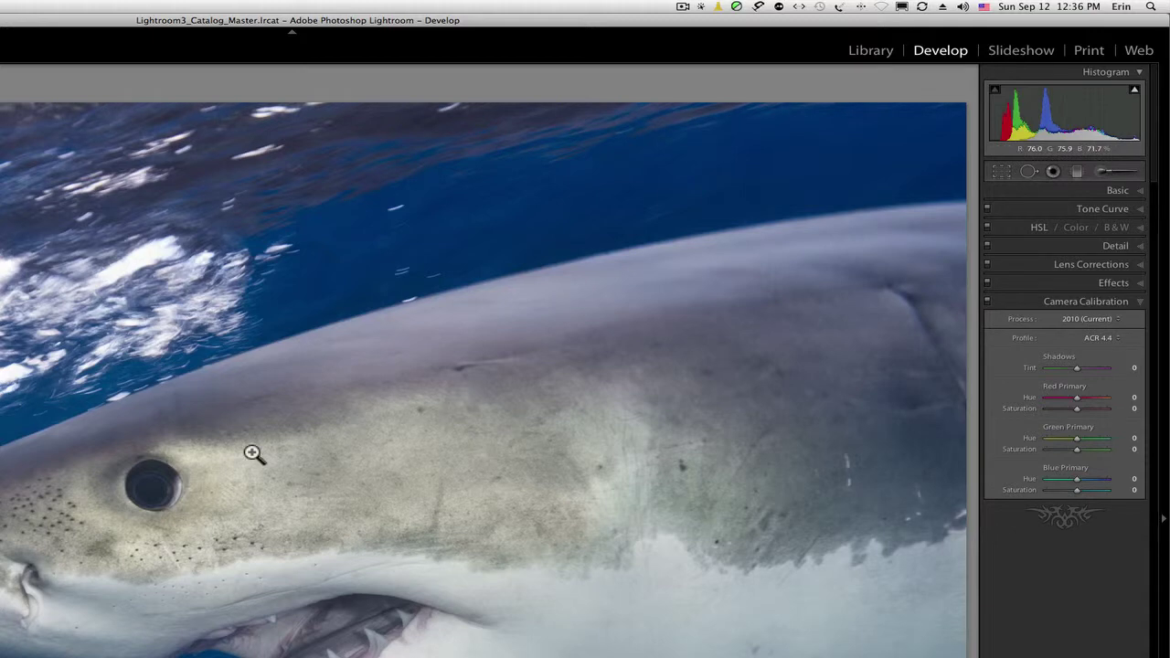
click(1140, 303)
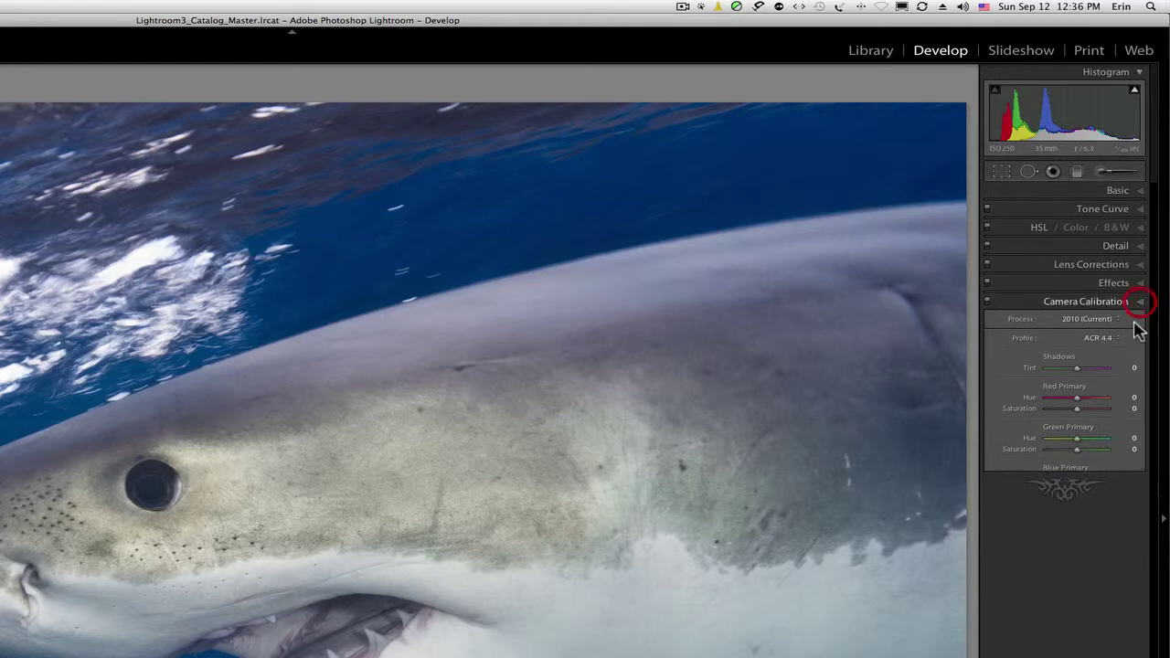
- Reset the shark photo's basic tone and presence adjustments
click(1140, 190)
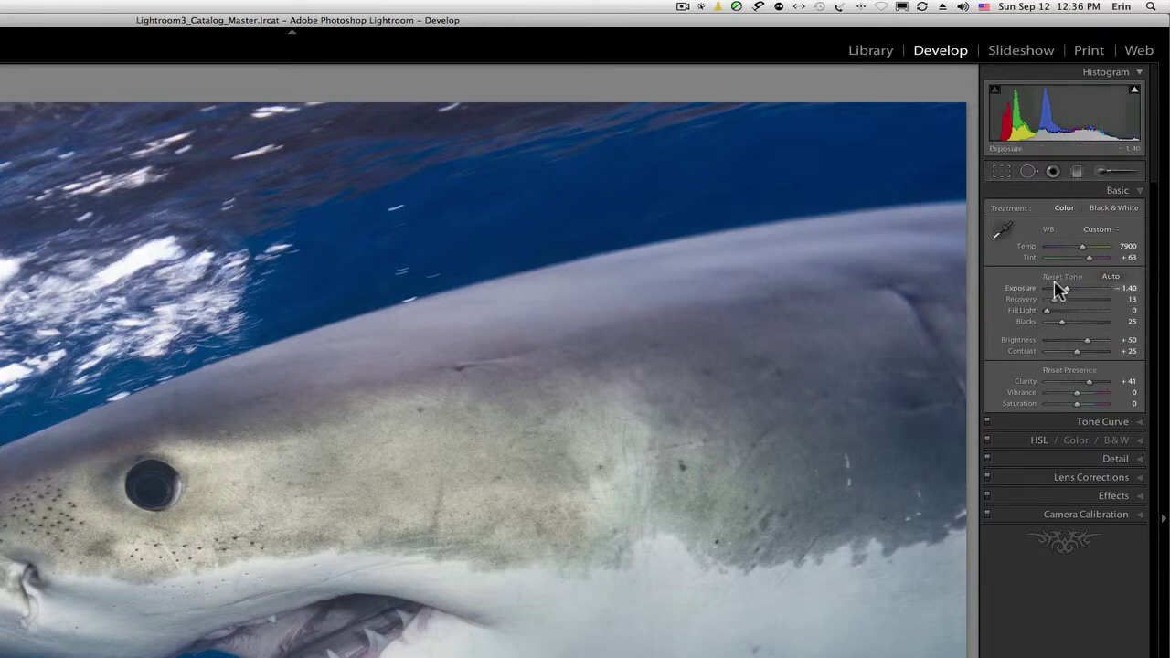
key(alt)
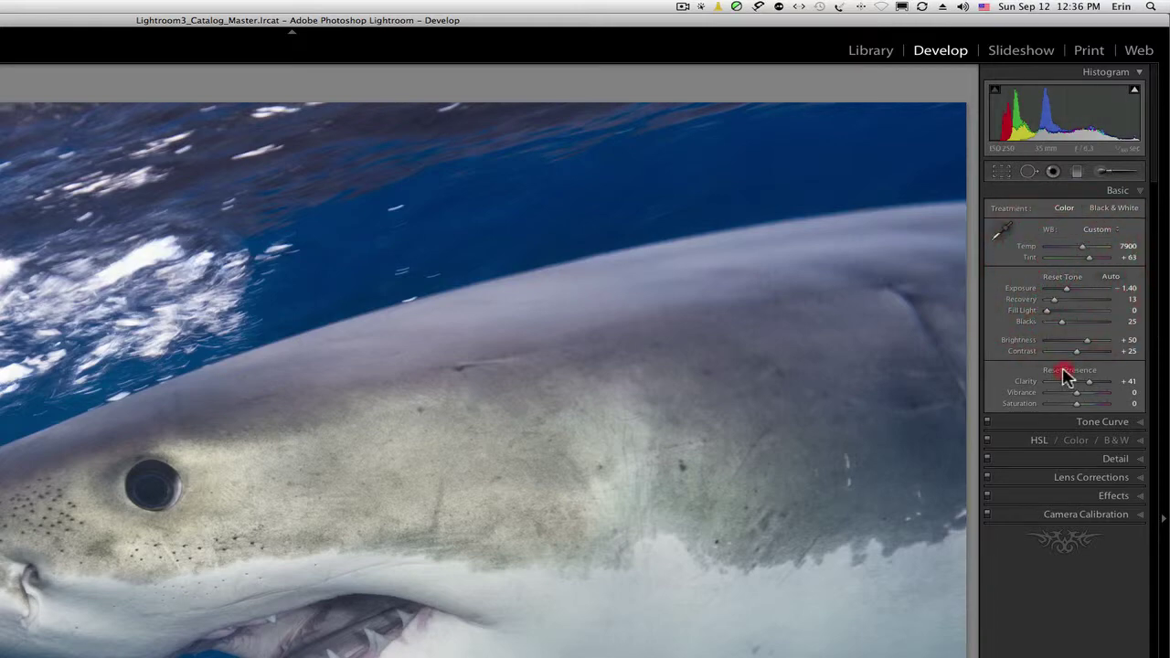
alt+click(1063, 278)
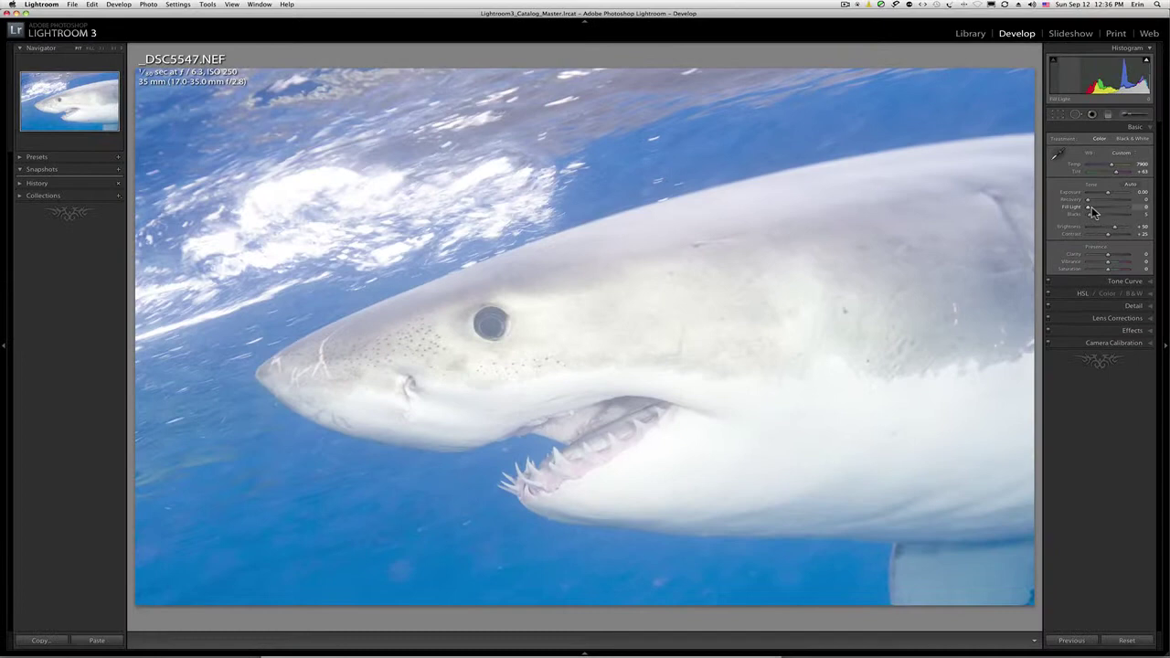
- Undo the last reset and return the shark photo to its most recent Camera Profile: ACR 4.4 history state
key(super+z)
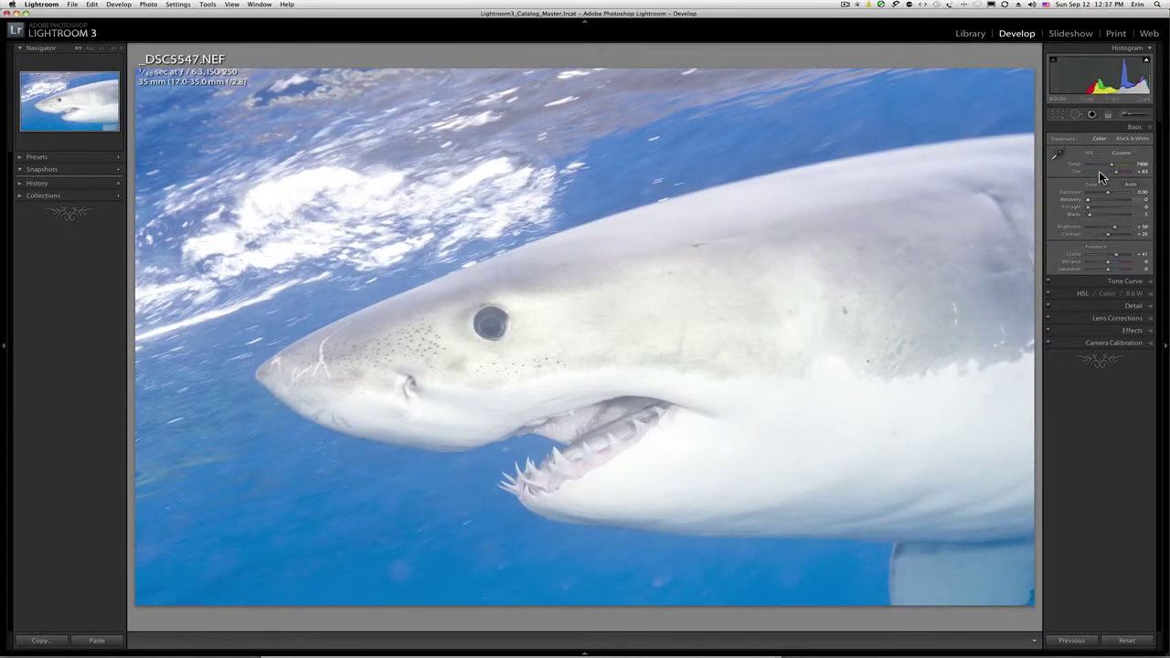
click(22, 185)
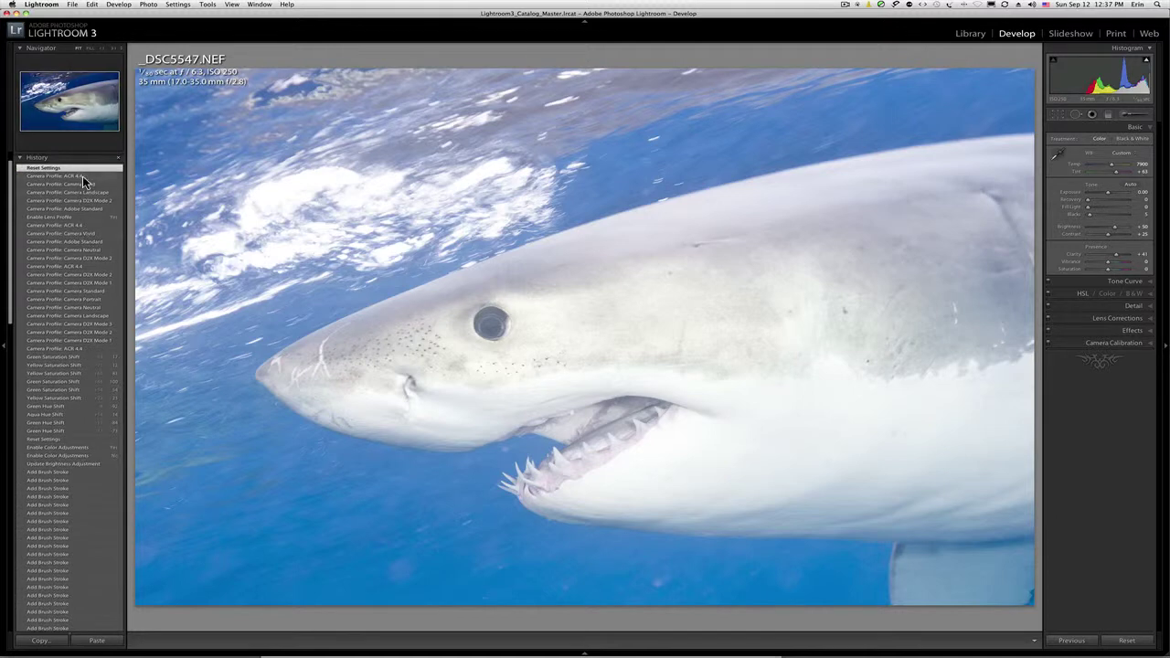
click(80, 177)
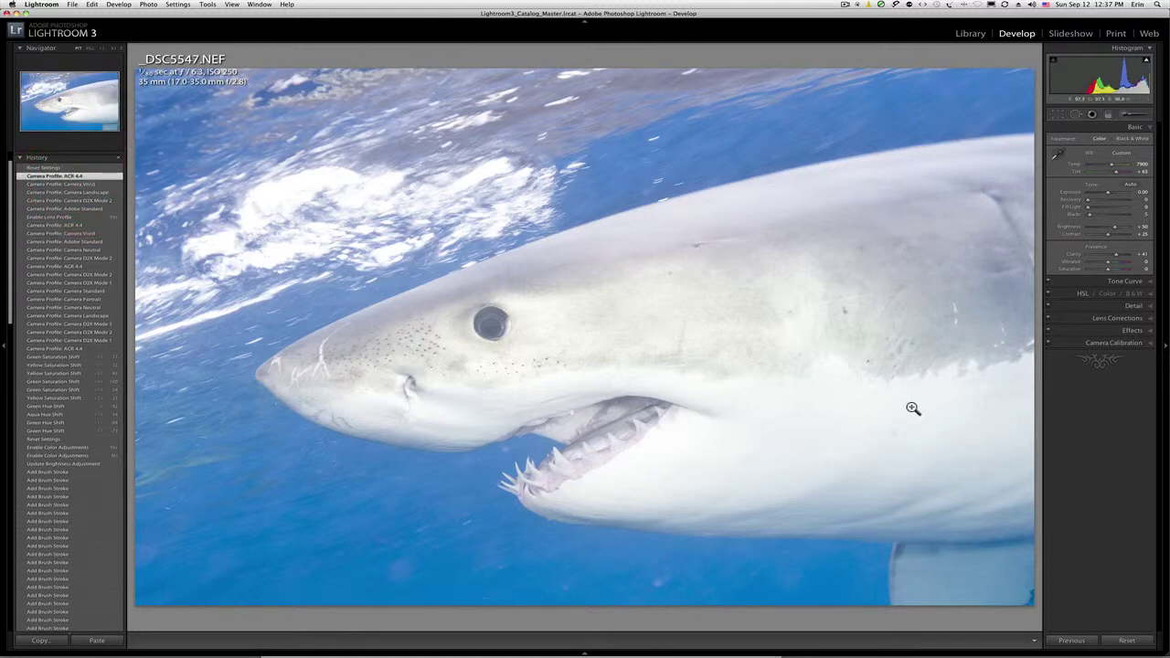